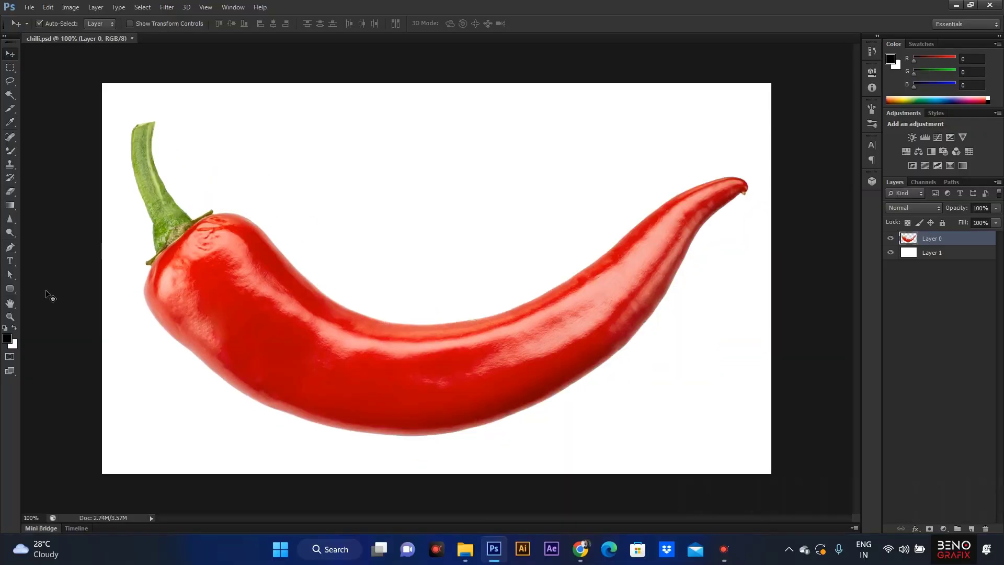
# - Type the word CHILLI as a new horizontal text layer above the chilli
pyautogui.click(10, 262)
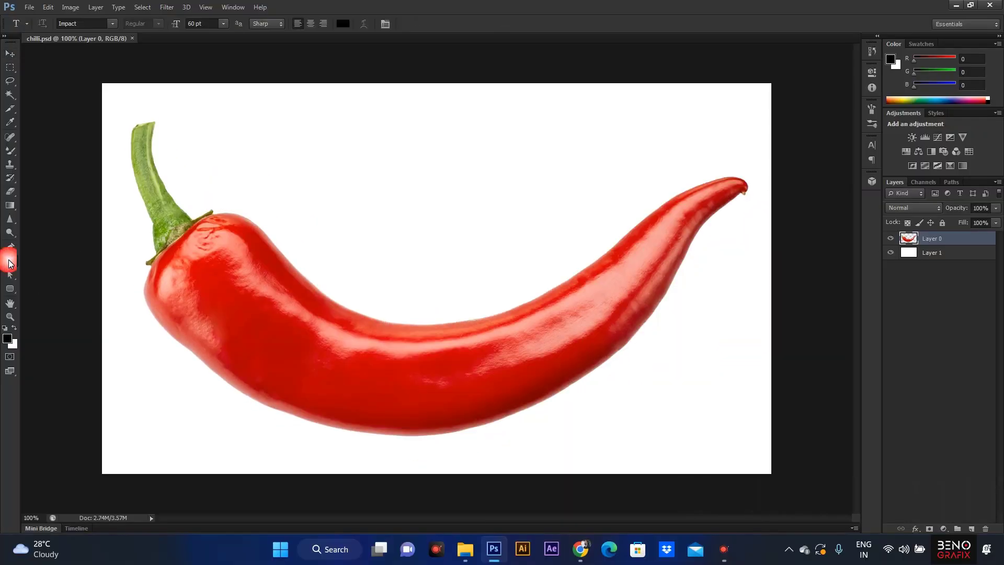
pyautogui.click(392, 180)
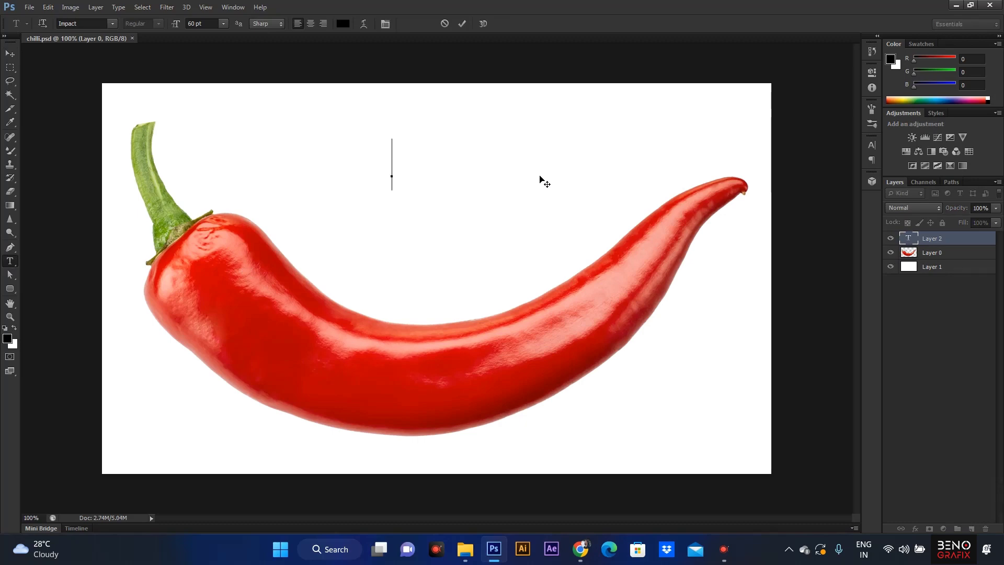
pyautogui.write('CHILLI')
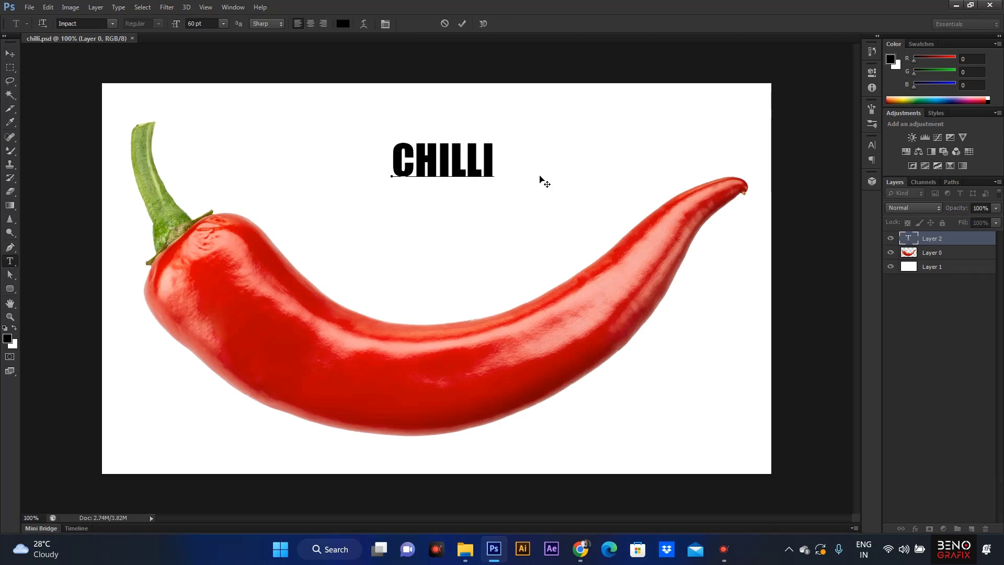
pyautogui.click(542, 181)
# - Set the text to 140 pt and drag it down onto the chilli body
pyautogui.click(385, 23)
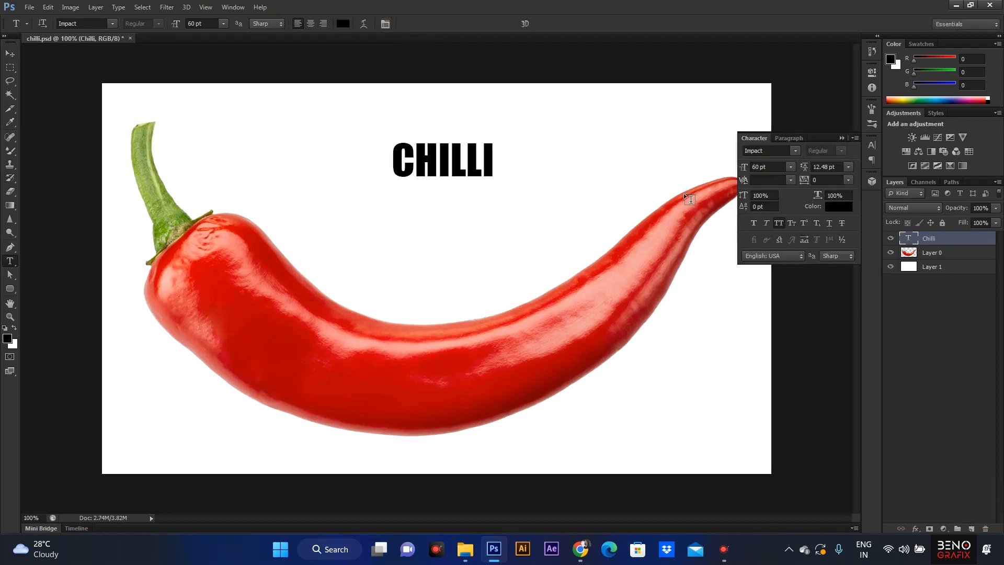
pyautogui.write('140')
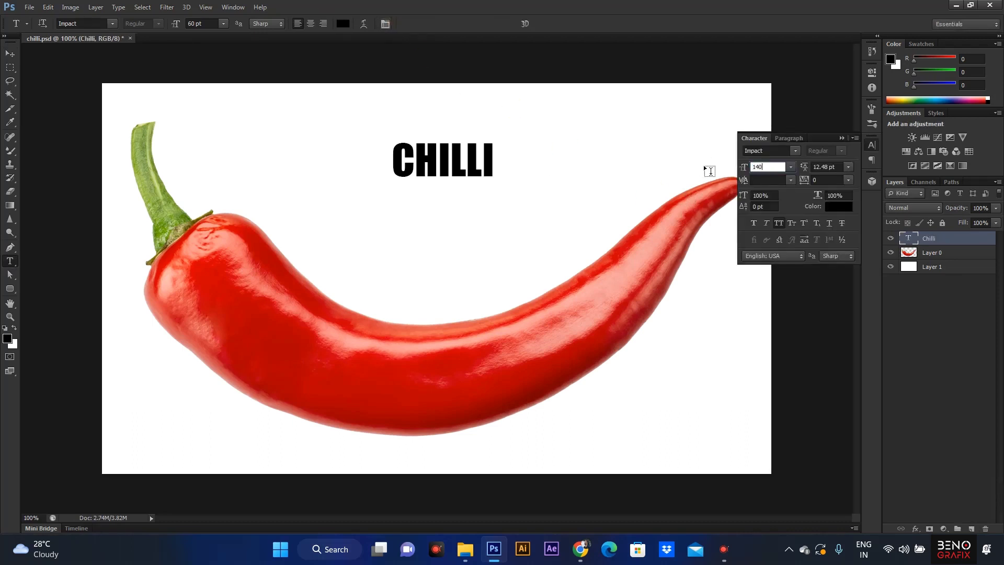
pyautogui.press('Return')
pyautogui.click(15, 54)
pyautogui.moveTo(493, 135); pyautogui.dragTo(381, 360)
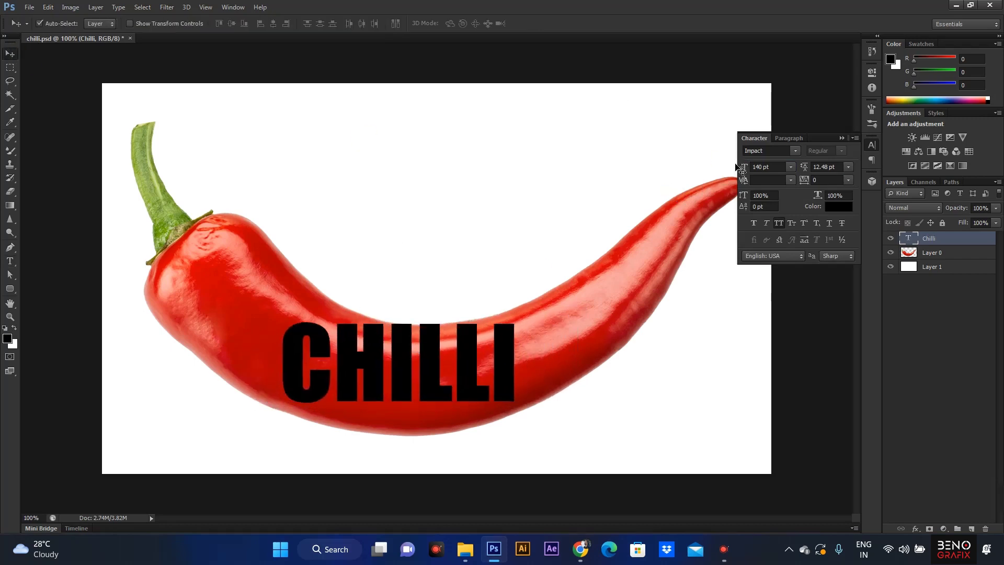
# - Enlarge CHILLI to 160 pt and nudge it into place on the pepper
pyautogui.click(743, 167)
pyautogui.write('160')
pyautogui.press('Return')
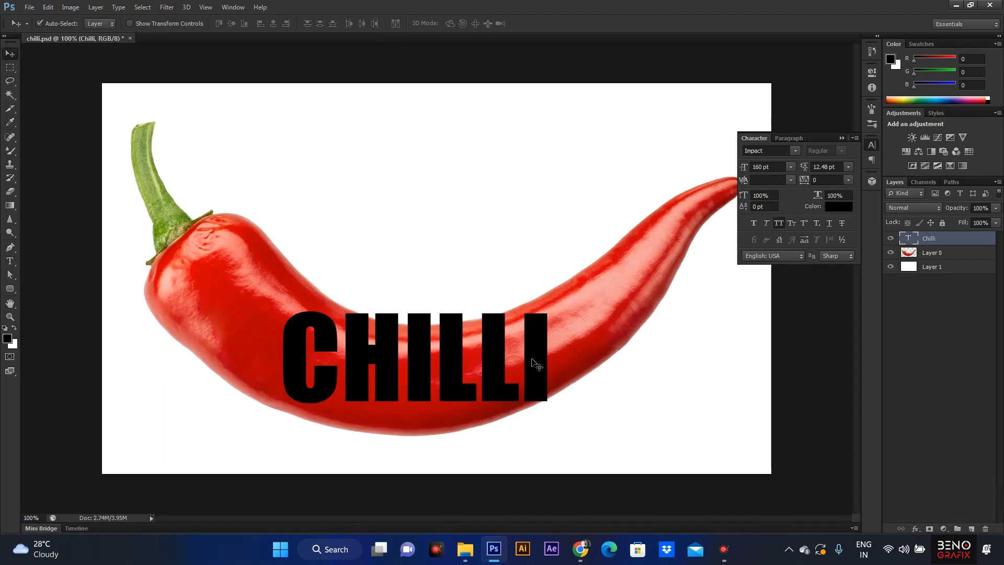
pyautogui.moveTo(538, 358); pyautogui.dragTo(533, 368)
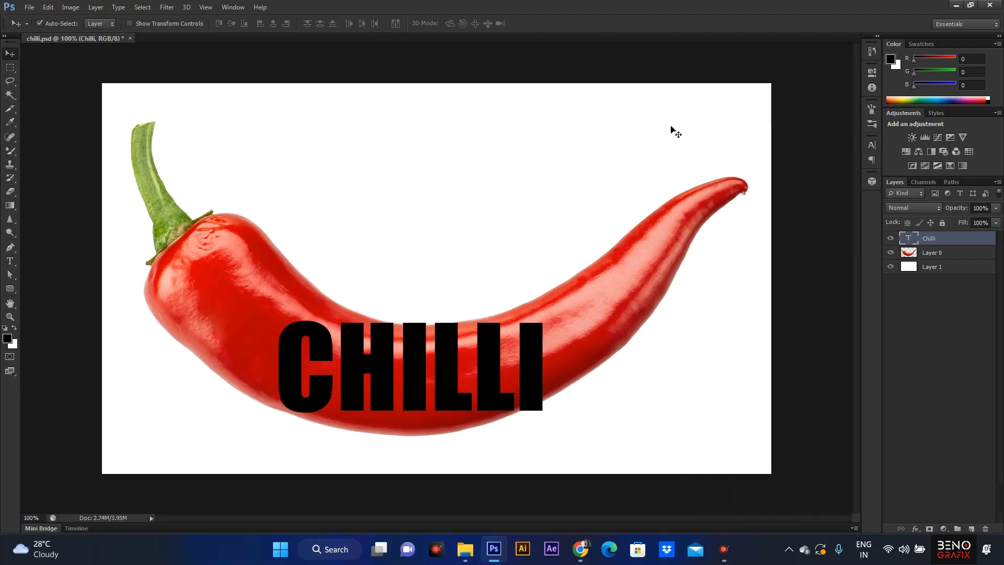
# - Convert the Chilli text layer to a Smart Object and start Free Transform on it
pyautogui.rightClick(936, 241)
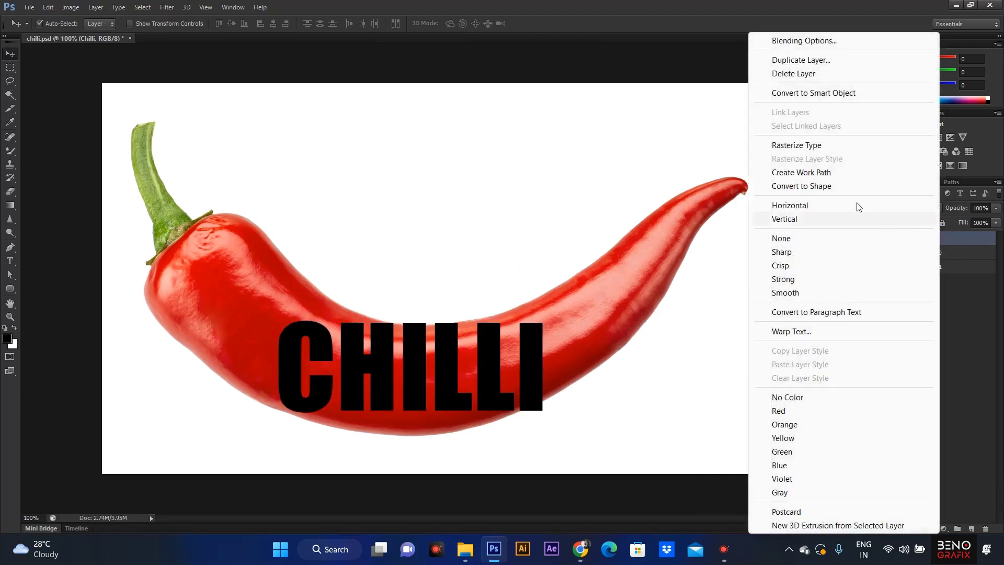
pyautogui.click(809, 93)
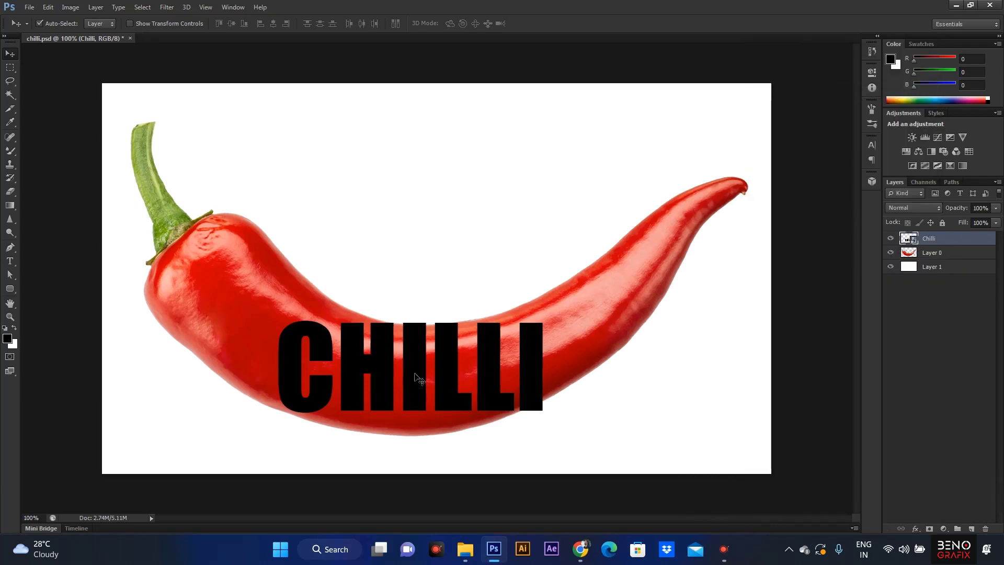
pyautogui.click(48, 8)
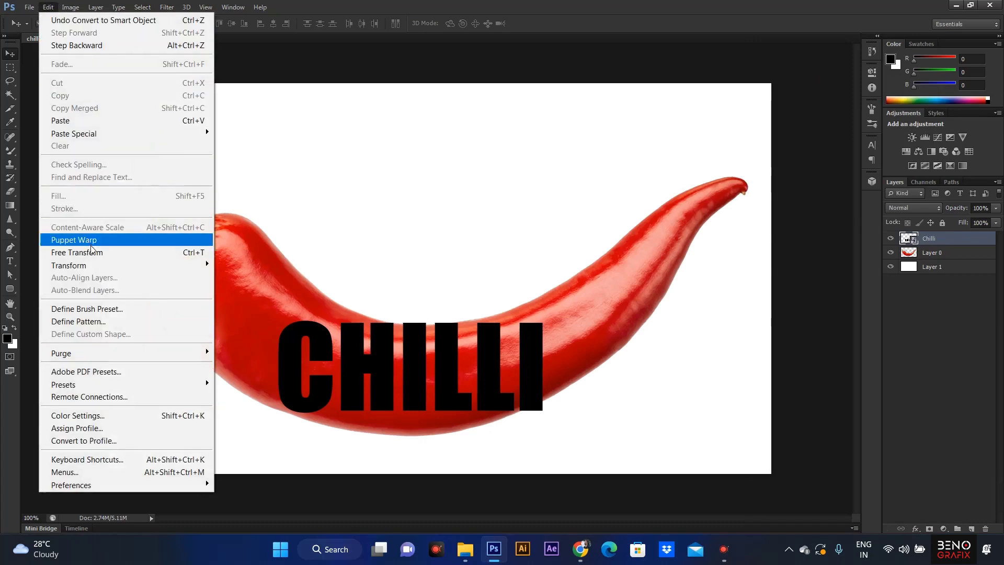
pyautogui.click(94, 252)
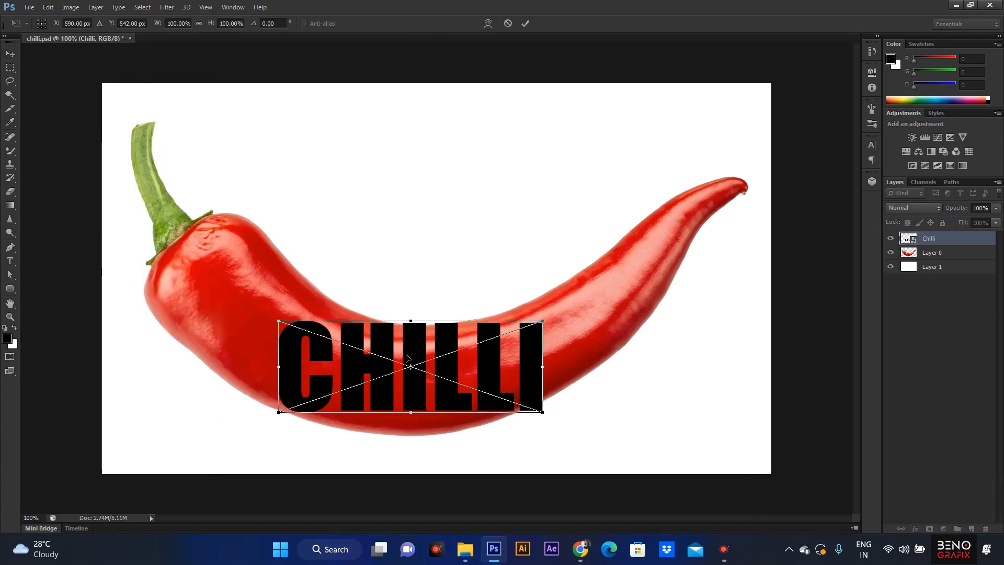
pyautogui.rightClick(417, 344)
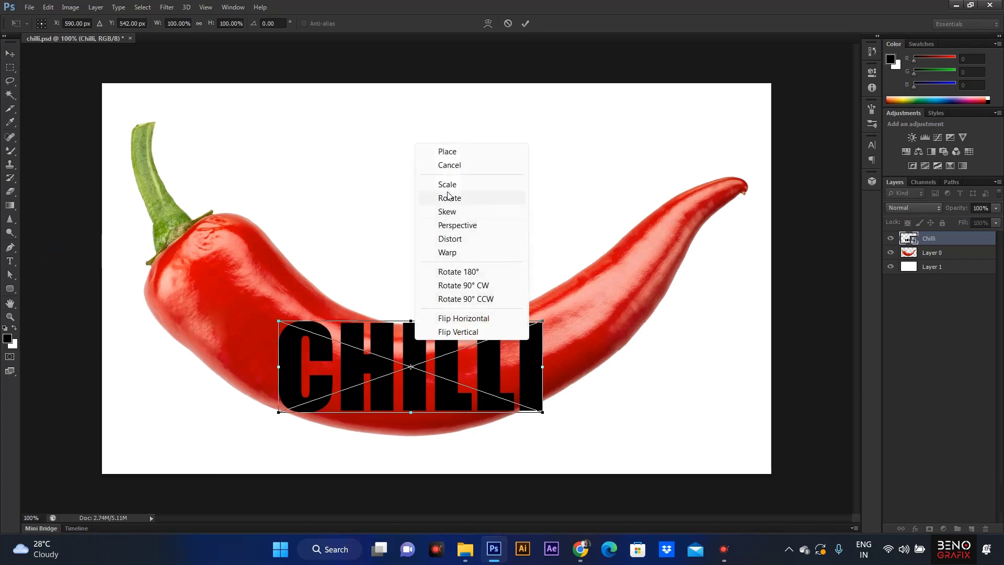
# - Warp CHILLI, curling the right end up and bowing the bottom and left side along the chilli
pyautogui.click(447, 253)
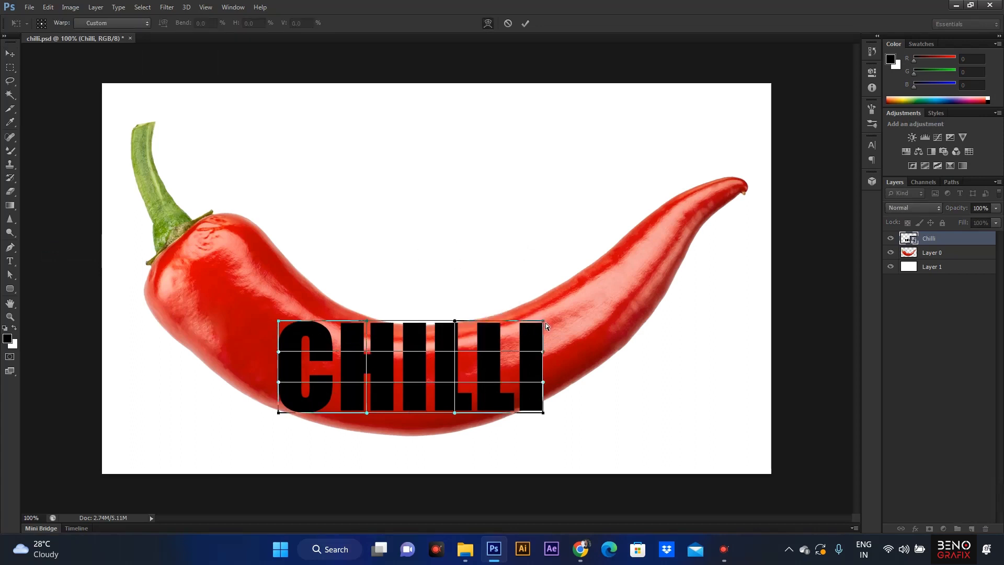
pyautogui.moveTo(544, 320); pyautogui.dragTo(538, 296)
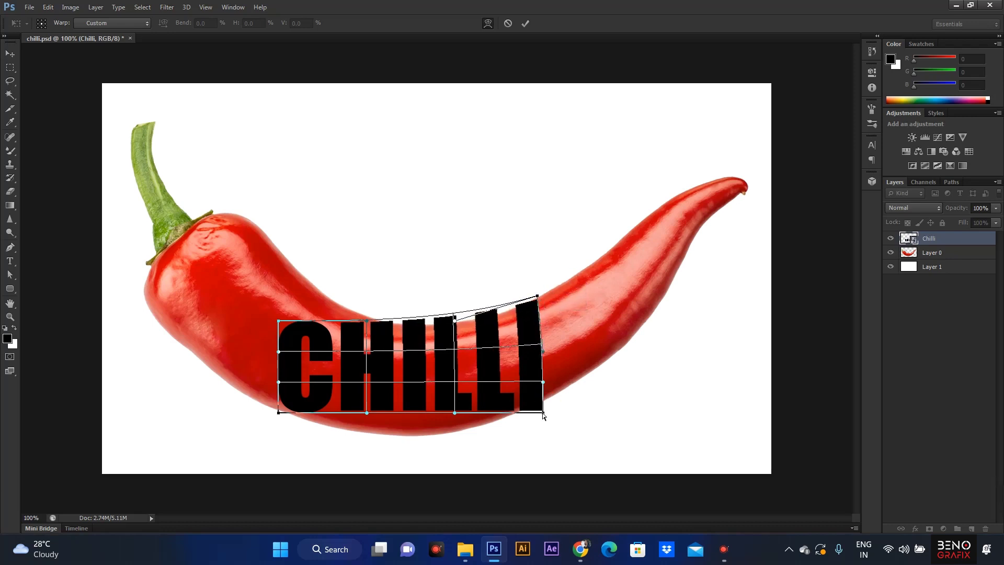
pyautogui.moveTo(544, 416); pyautogui.dragTo(558, 394)
pyautogui.moveTo(456, 416); pyautogui.dragTo(435, 471)
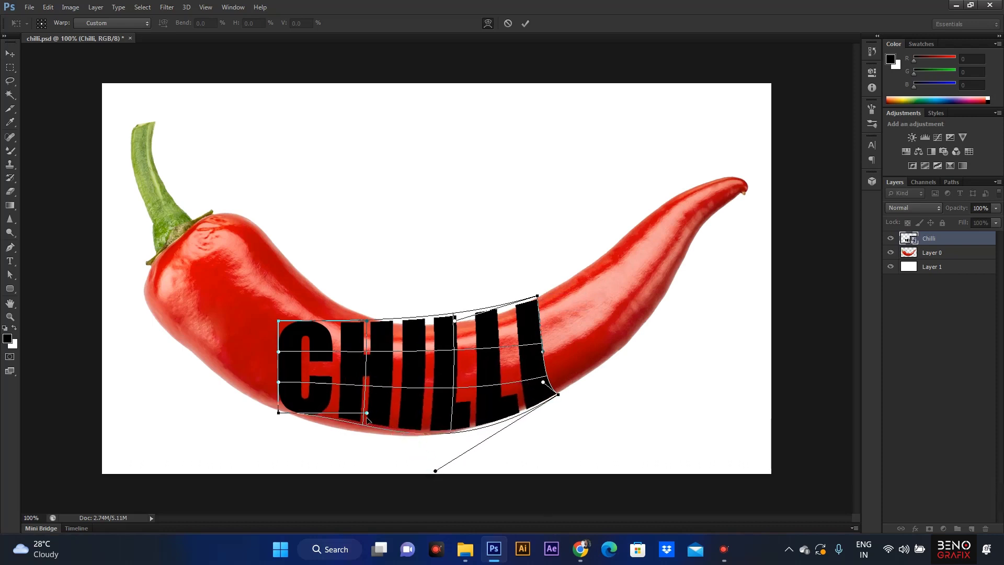
pyautogui.moveTo(367, 414); pyautogui.dragTo(346, 435)
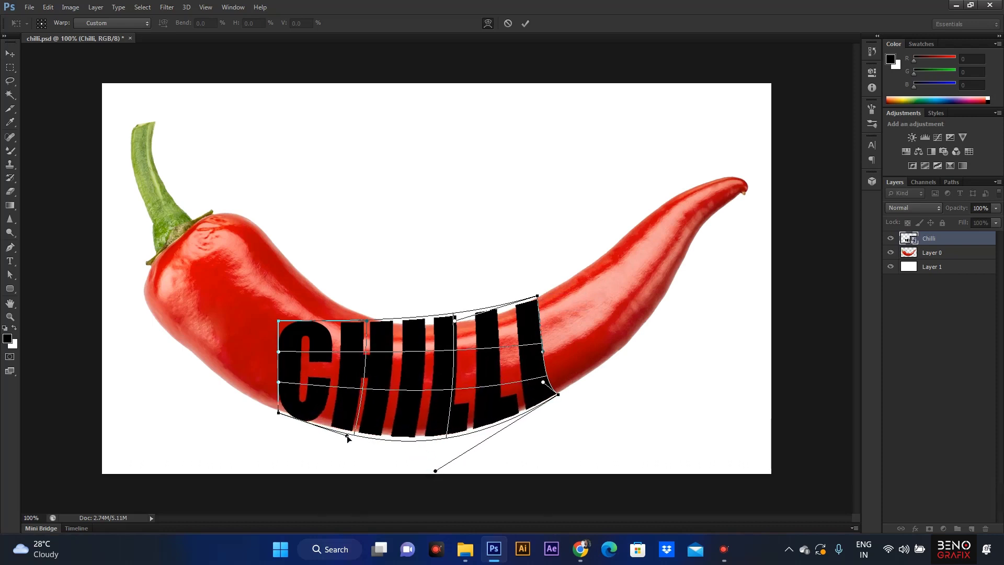
pyautogui.moveTo(279, 322); pyautogui.dragTo(286, 273)
pyautogui.moveTo(279, 416); pyautogui.dragTo(225, 383)
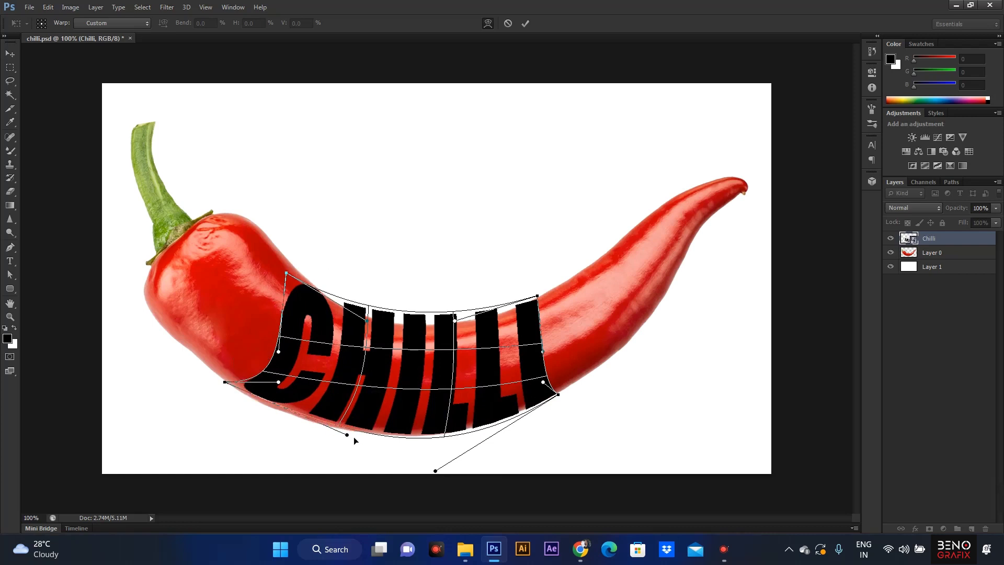
pyautogui.moveTo(348, 436); pyautogui.dragTo(344, 449)
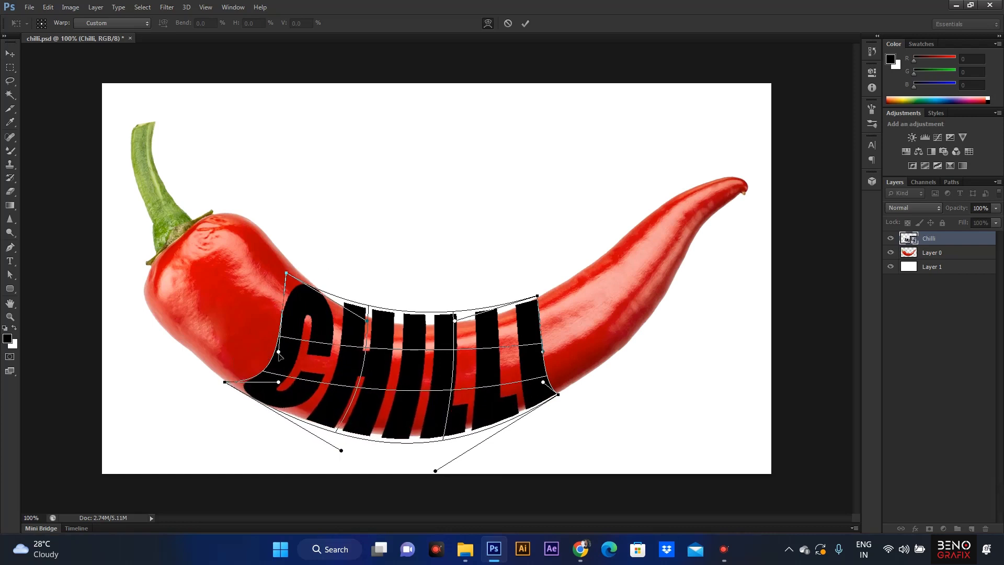
pyautogui.moveTo(280, 353); pyautogui.dragTo(235, 347)
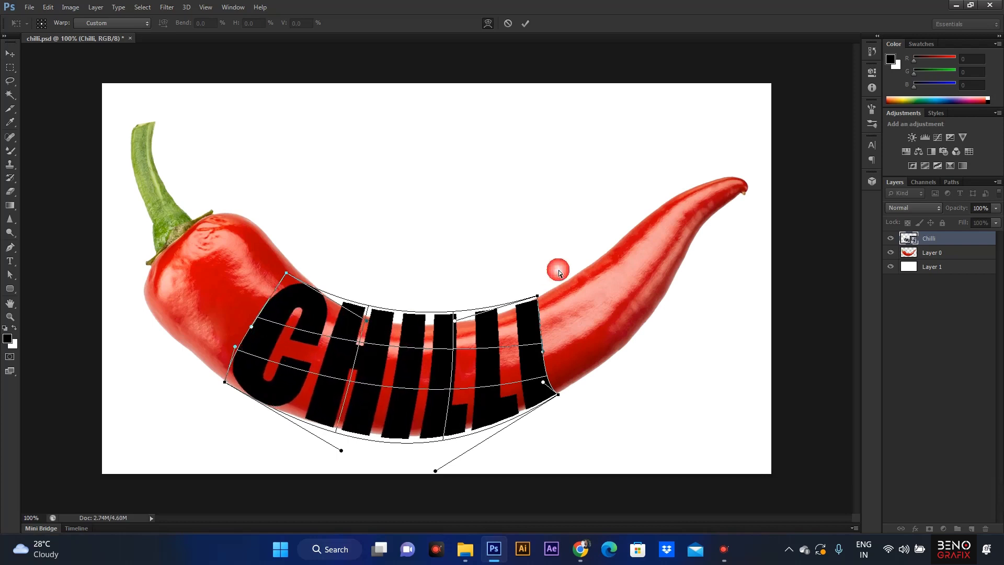
# - Refine the warp, stretching the last I toward the tip and adjusting the top edge
pyautogui.moveTo(539, 297); pyautogui.dragTo(568, 278)
pyautogui.moveTo(559, 395); pyautogui.dragTo(587, 379)
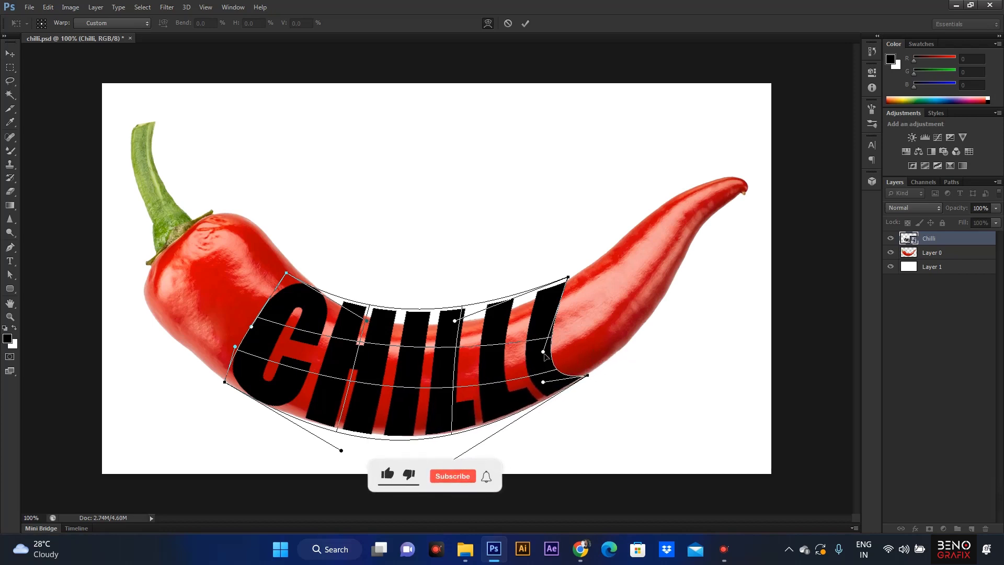
pyautogui.moveTo(542, 352); pyautogui.dragTo(583, 339)
pyautogui.click(584, 375)
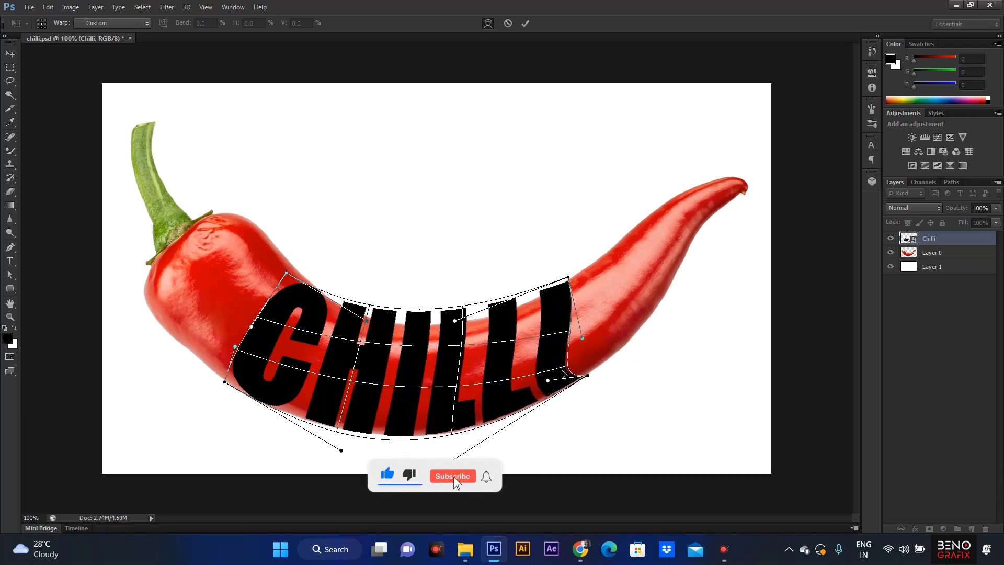
pyautogui.moveTo(544, 382); pyautogui.dragTo(555, 328)
pyautogui.moveTo(455, 320); pyautogui.dragTo(458, 359)
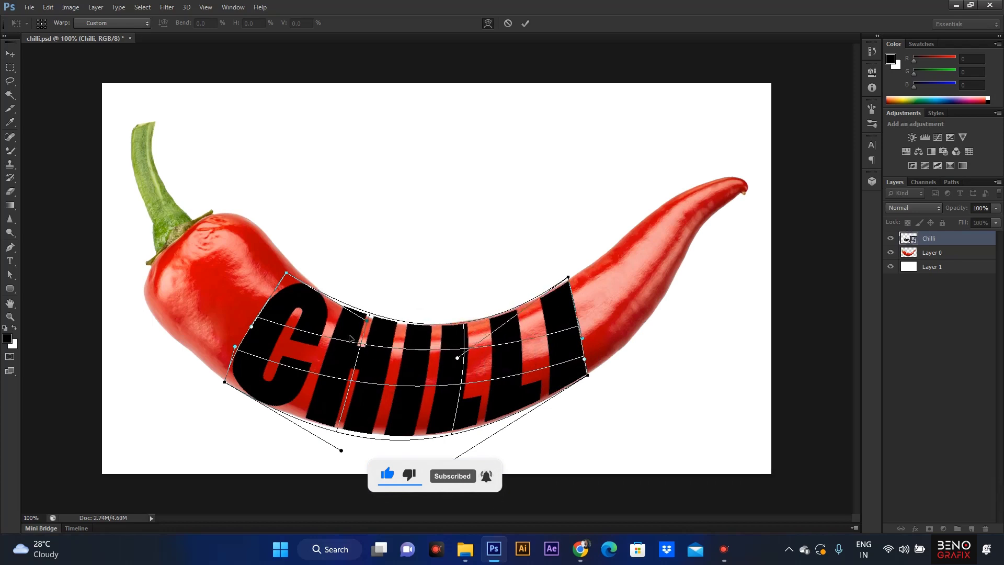
pyautogui.moveTo(367, 322); pyautogui.dragTo(360, 331)
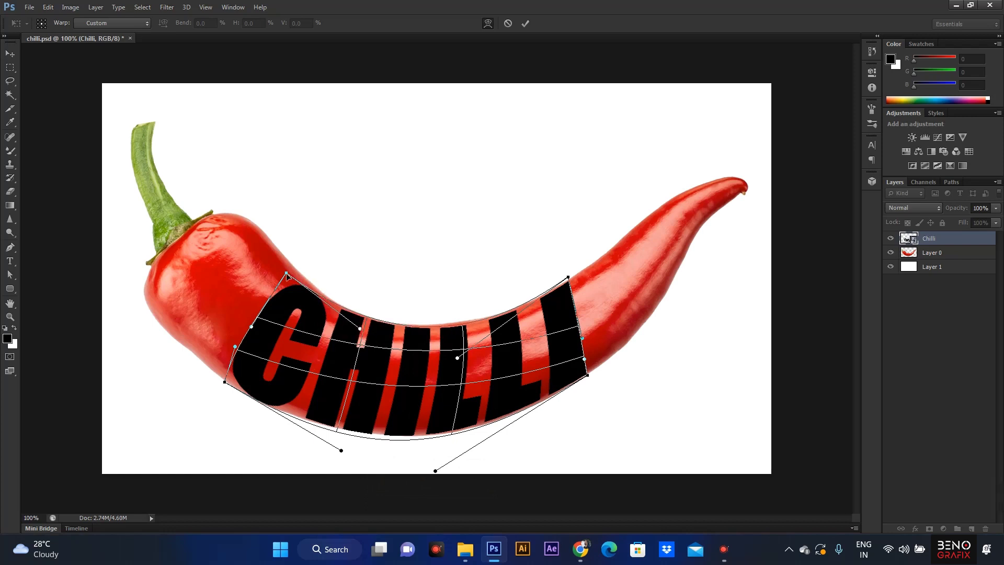
pyautogui.moveTo(287, 276); pyautogui.dragTo(291, 269)
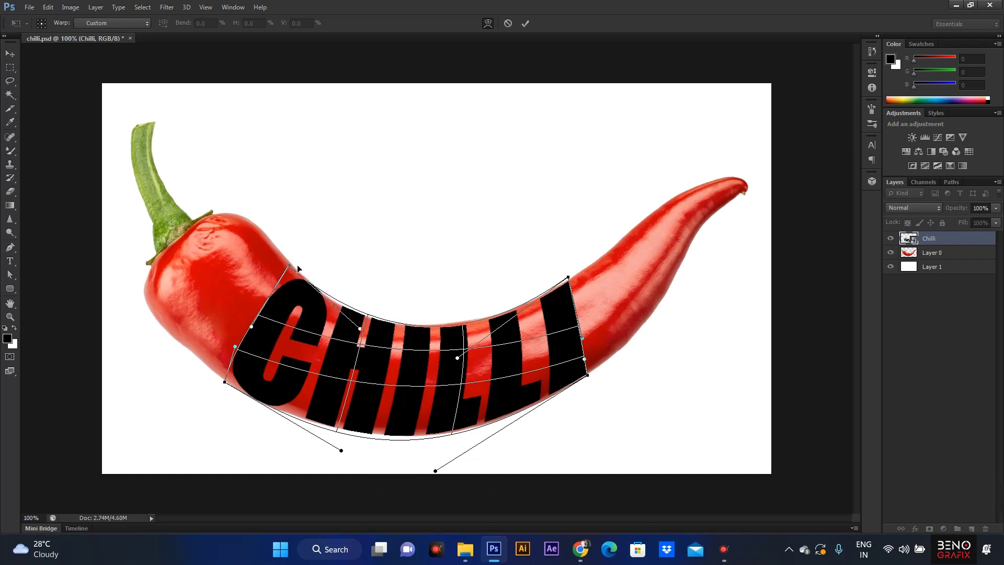
pyautogui.moveTo(569, 280); pyautogui.dragTo(567, 280)
# - Commit the warp, save the file, and open the Chilli smart object's contents
pyautogui.press('Return')
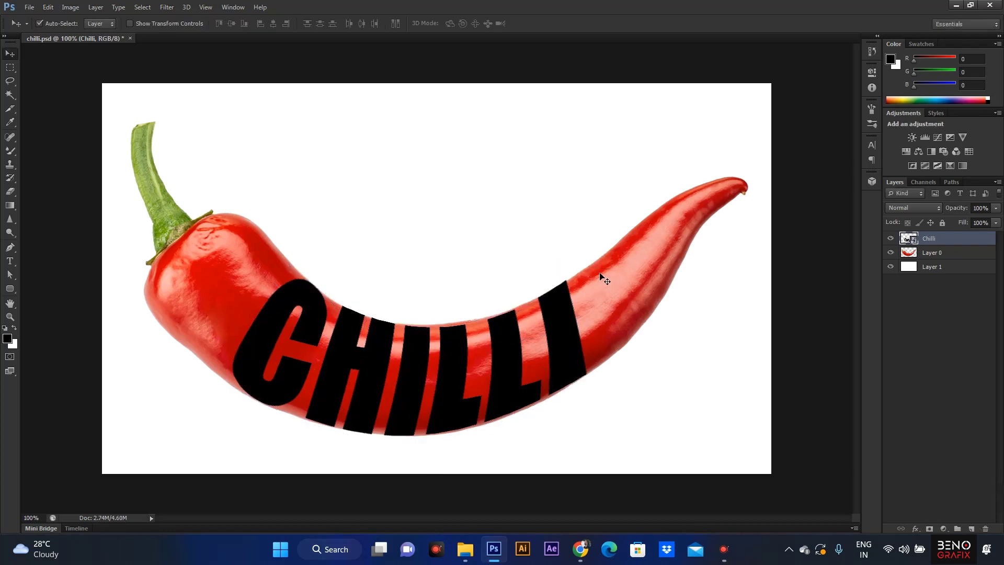
pyautogui.hotkey('ctrl', 's')
pyautogui.press('m')
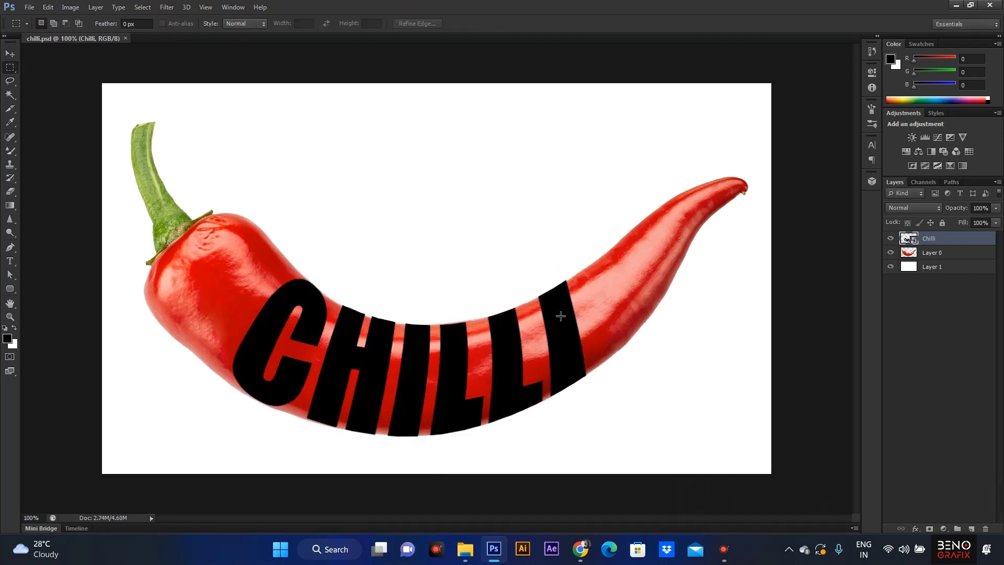
pyautogui.click(10, 54)
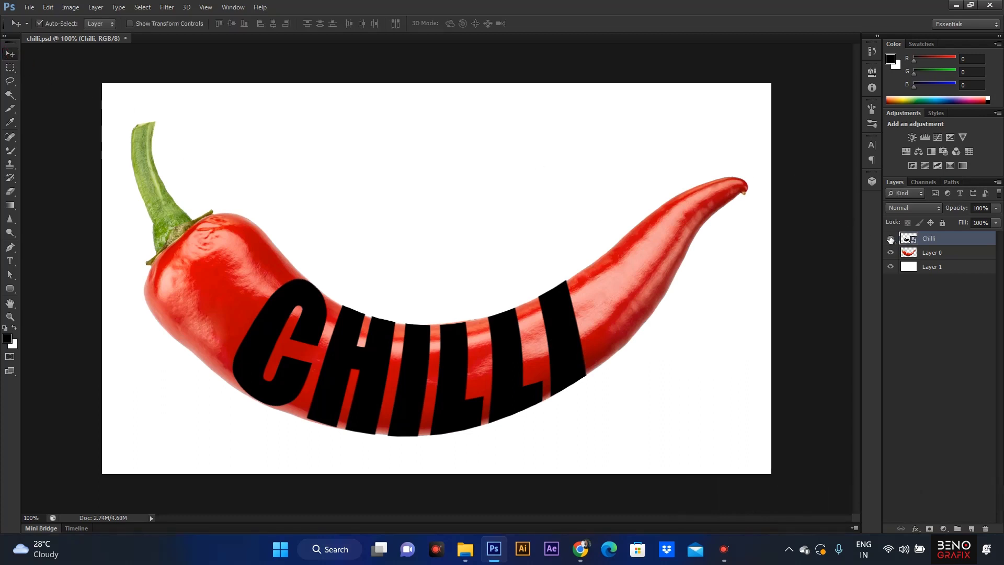
pyautogui.doubleClick(914, 242)
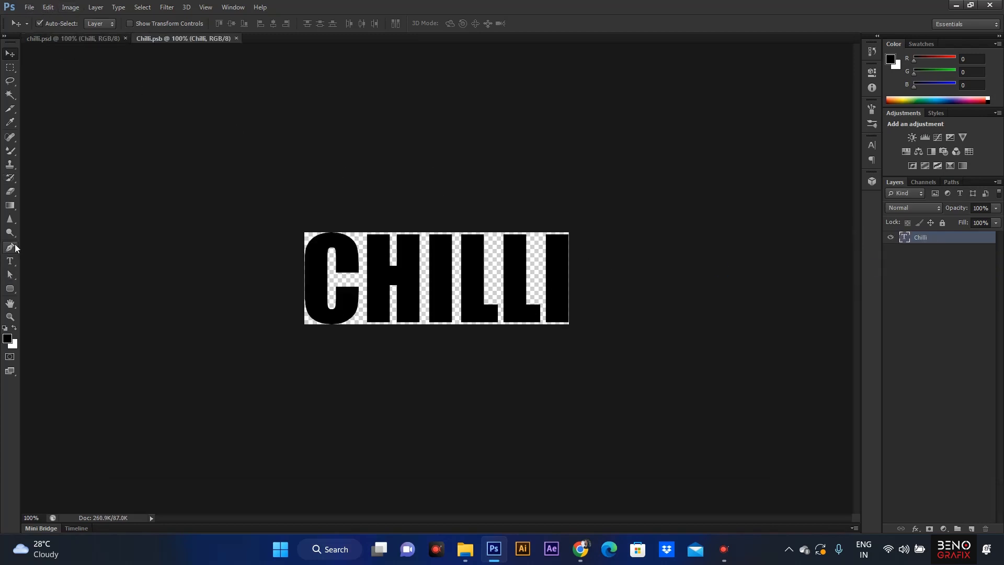
# - Widen the smart object canvas to 600 px, anchored on the left
pyautogui.click(70, 7)
pyautogui.click(103, 119)
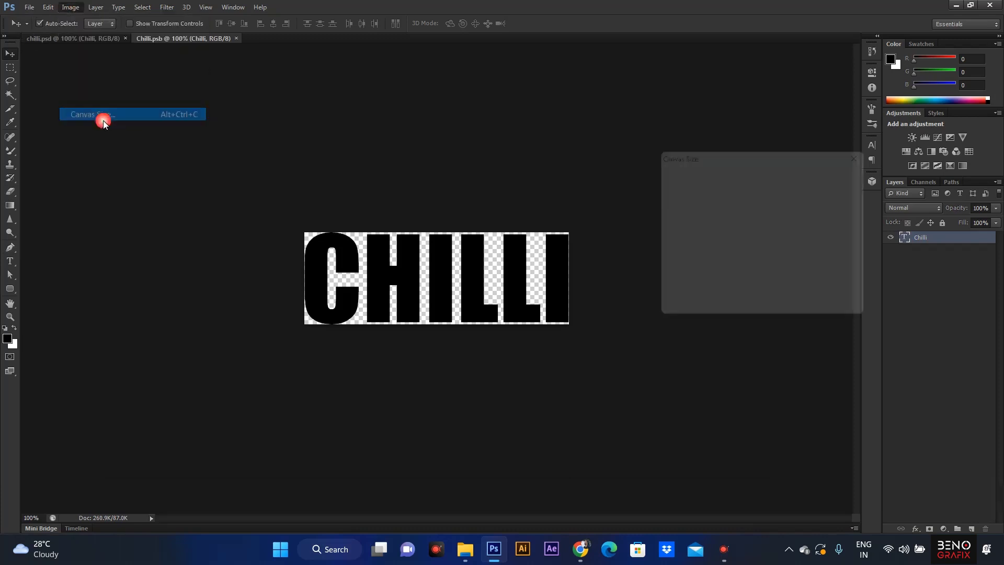
pyautogui.doubleClick(760, 227)
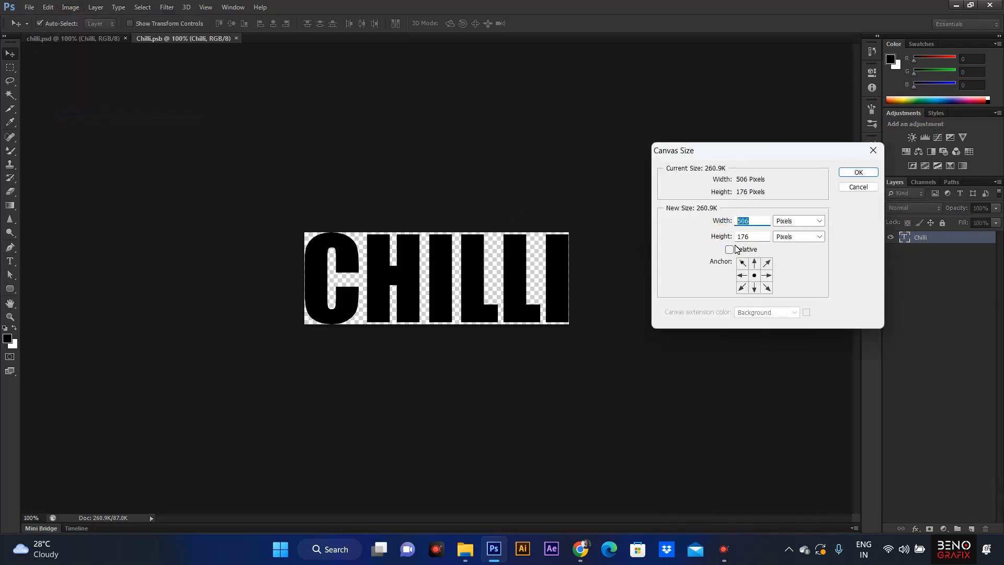
pyautogui.write('600')
pyautogui.click(743, 279)
pyautogui.click(858, 173)
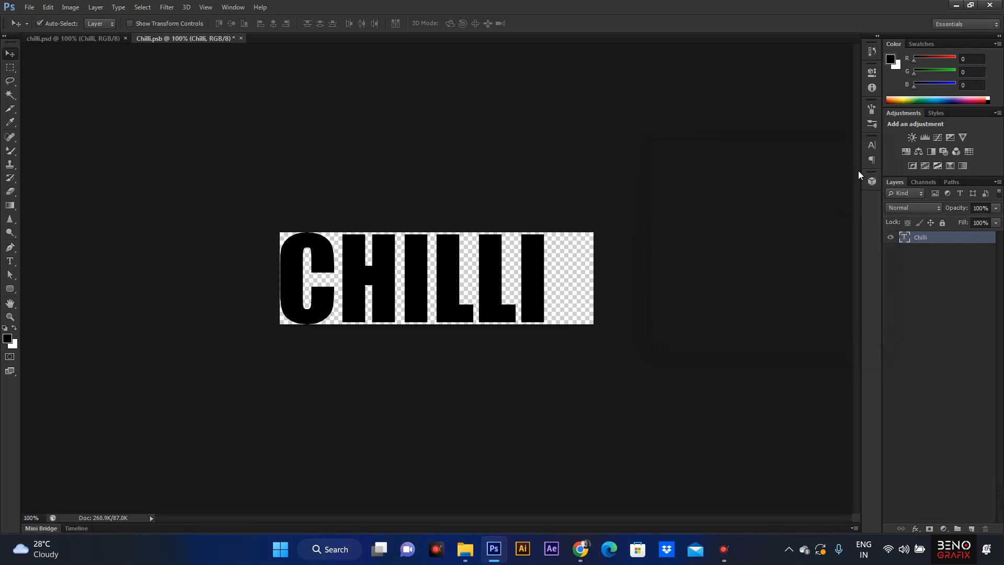
# - Add an extra I so the word reads CHILLII, save the .psb, and return to chilli.psd
pyautogui.click(10, 263)
pyautogui.click(517, 274)
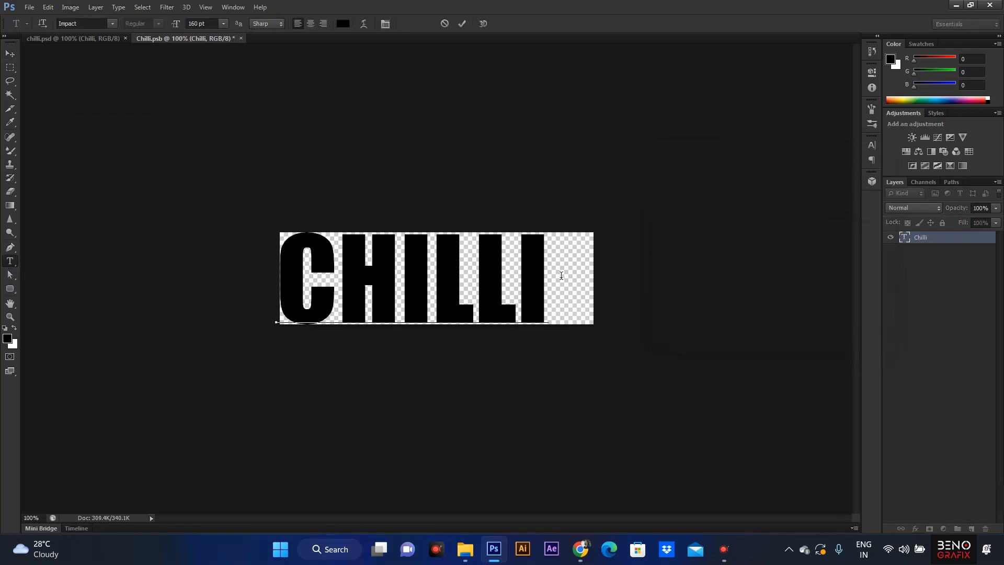
pyautogui.write('I')
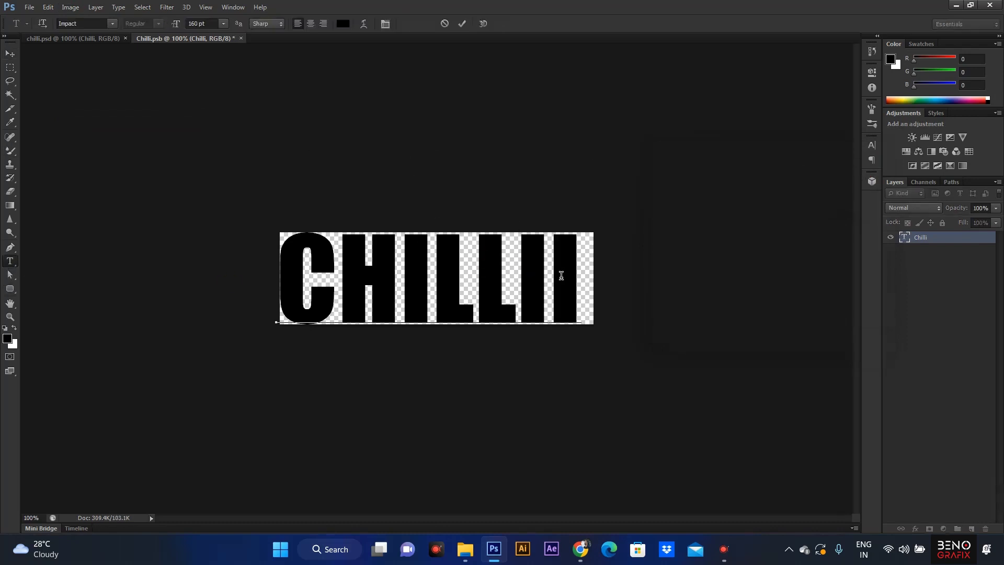
pyautogui.hotkey('ctrl', 'Return')
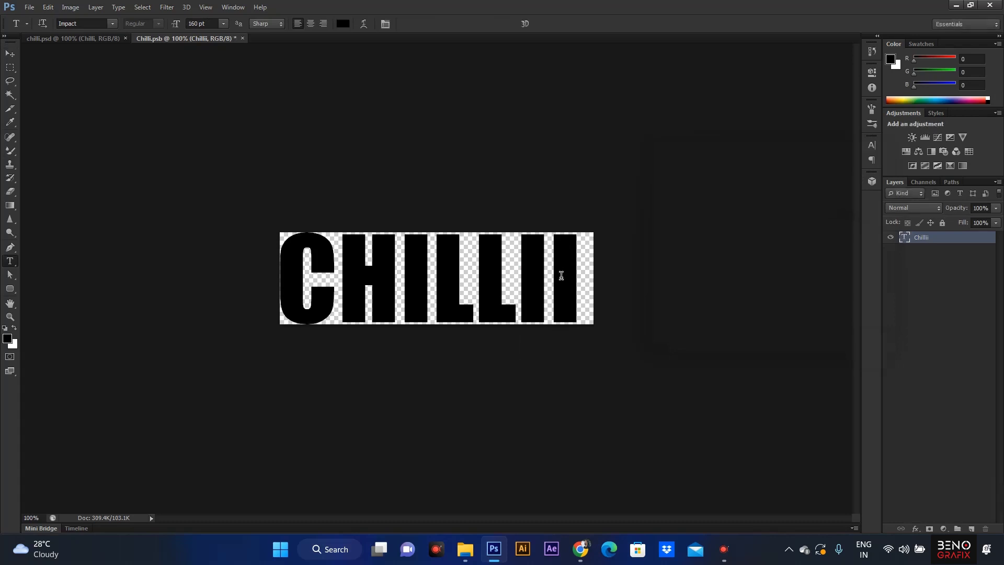
pyautogui.hotkey('ctrl', 's')
pyautogui.click(73, 38)
pyautogui.press('v')
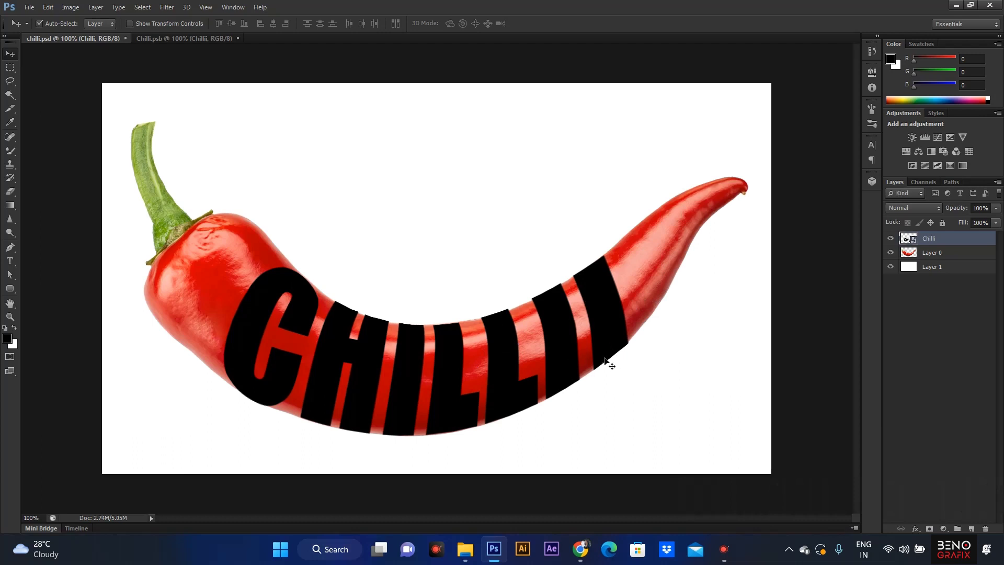
# - Load a selection of the CHILLII letter shapes from the Chilli layer thumbnail
pyautogui.click(585, 337)
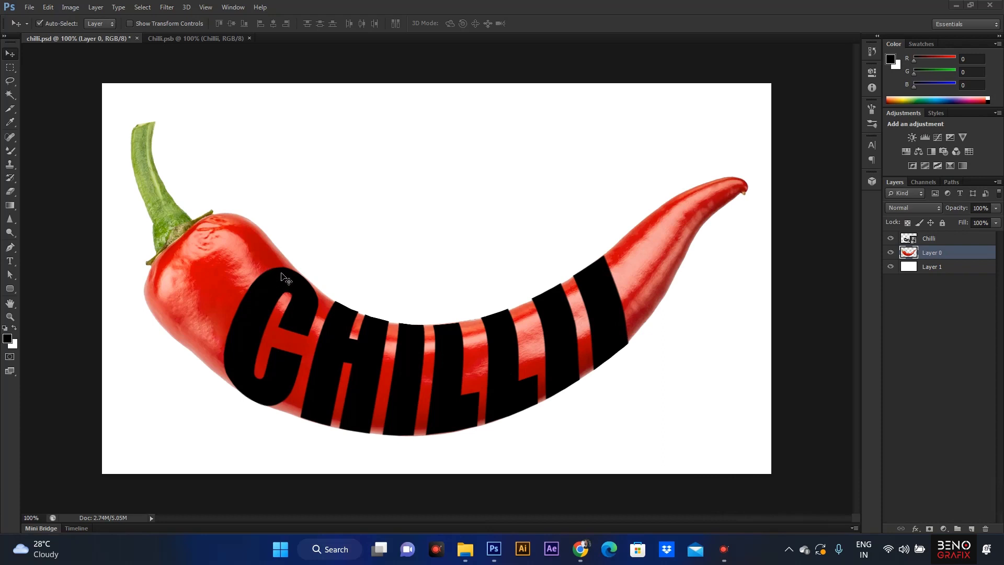
pyautogui.click(944, 240)
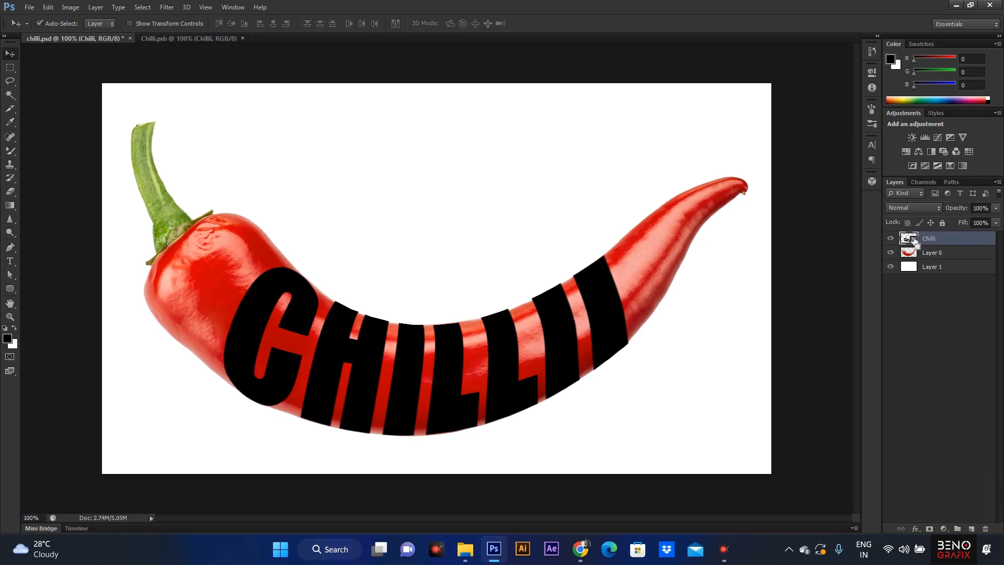
pyautogui.keyDown('ctrl'); pyautogui.click(913, 240); pyautogui.keyUp('ctrl')
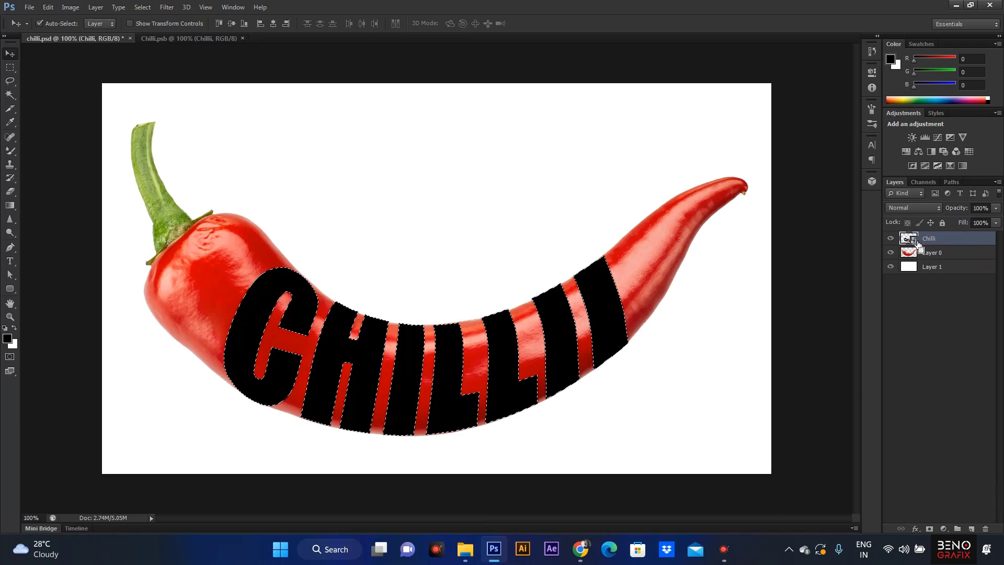
# - Hide the Chilli text layer and add a layer mask to Layer 0 from the letter selection
pyautogui.click(891, 239)
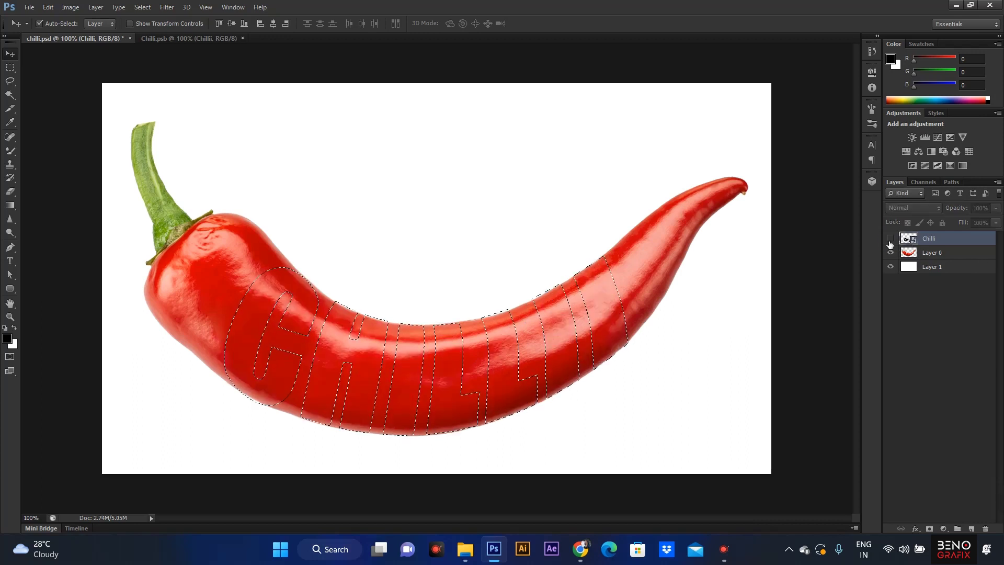
pyautogui.click(947, 255)
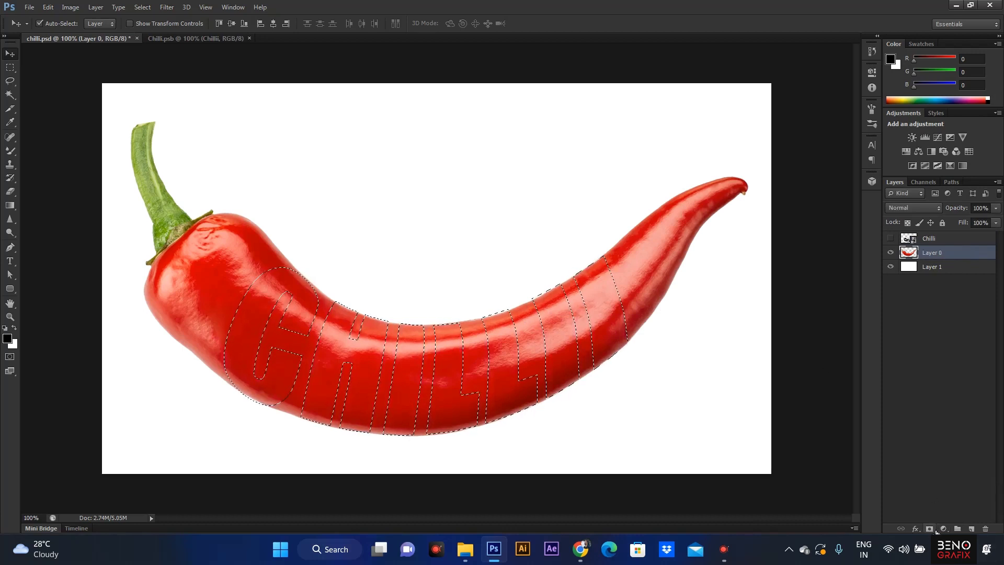
pyautogui.click(937, 531)
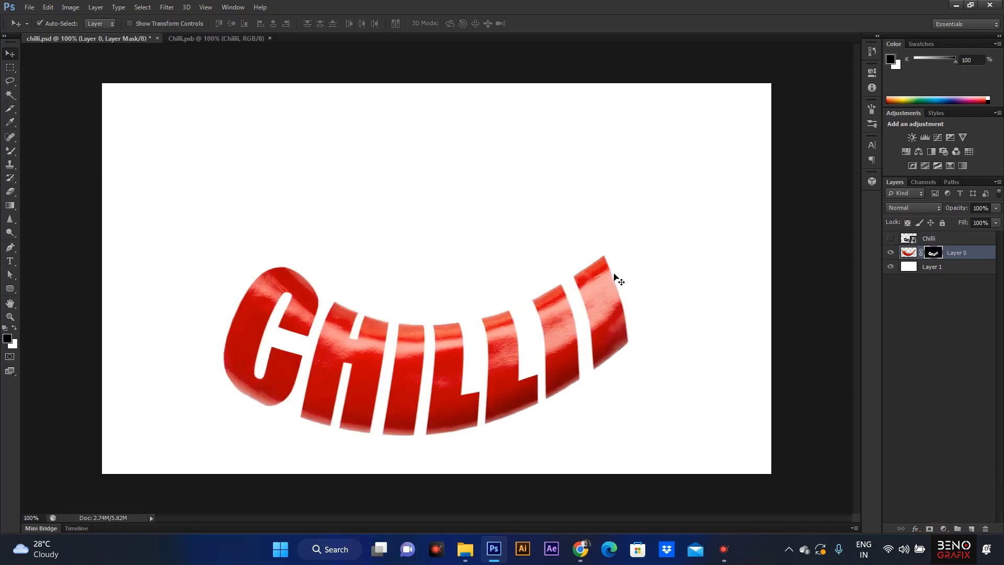
# - Choose the Brush with white foreground and begin painting the chilli back beyond the last letter
pyautogui.press('b')
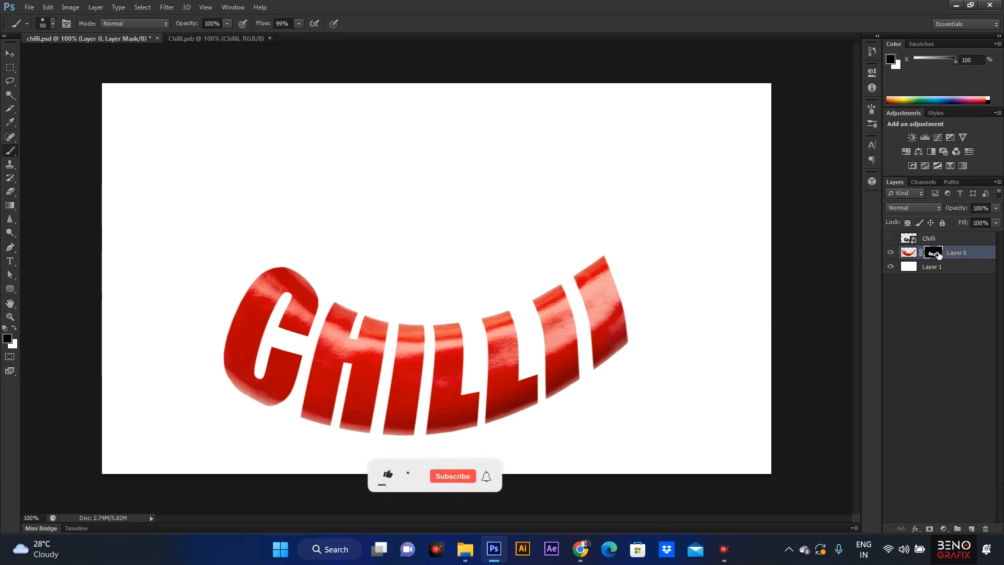
pyautogui.click(7, 340)
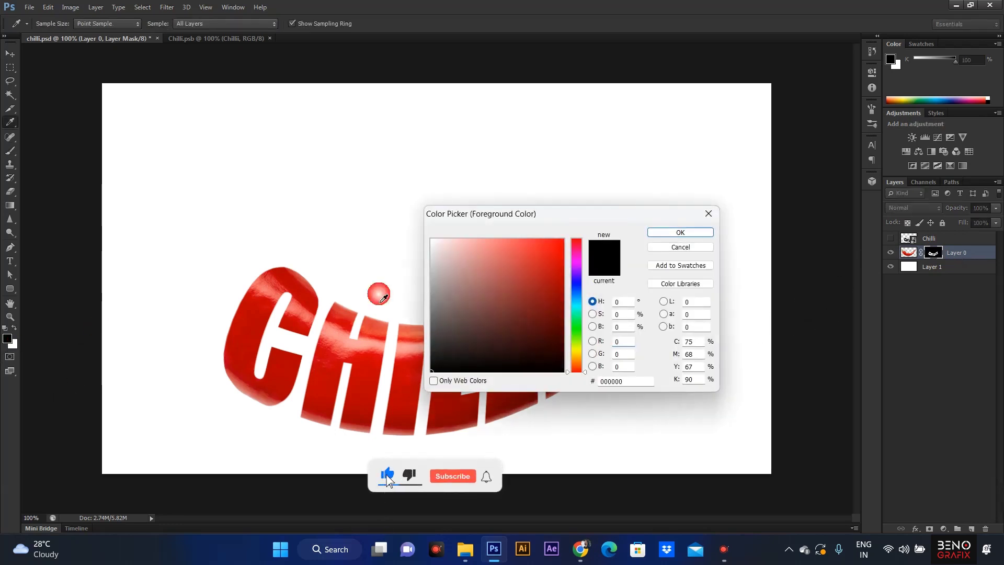
pyautogui.click(432, 240)
pyautogui.click(685, 233)
pyautogui.press('b')
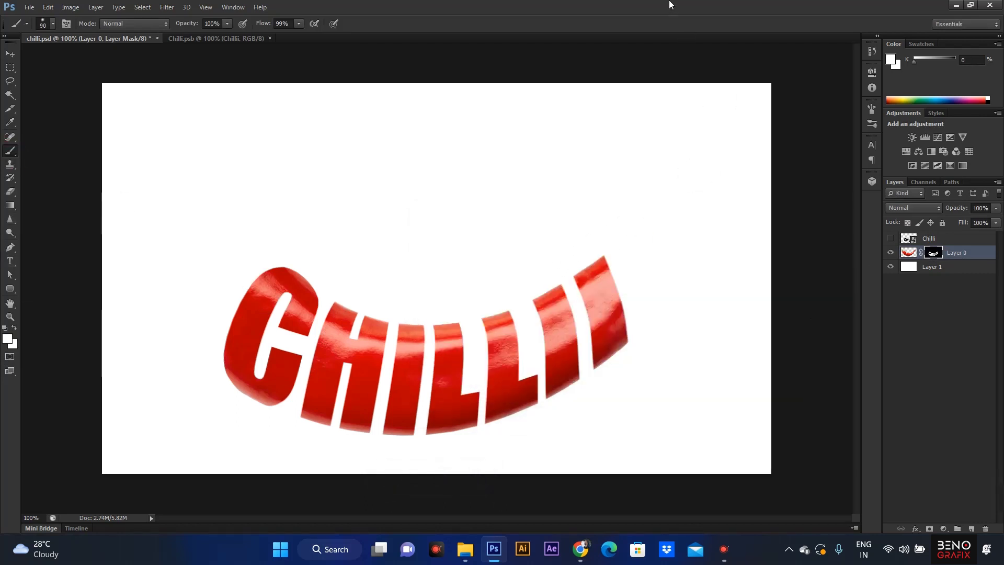
pyautogui.moveTo(663, 209); pyautogui.dragTo(682, 228)
# - Paint white on the mask to reveal the tip, area above the C, green stem and lower-left edge
pyautogui.moveTo(632, 281)
pyautogui.mouseDown()
pyautogui.moveTo(700, 209)
pyautogui.moveTo(776, 191)
pyautogui.moveTo(671, 290)
pyautogui.moveTo(659, 355)
pyautogui.moveTo(638, 285)
pyautogui.moveTo(655, 333)
pyautogui.moveTo(726, 226)
pyautogui.moveTo(774, 195)
pyautogui.mouseUp()
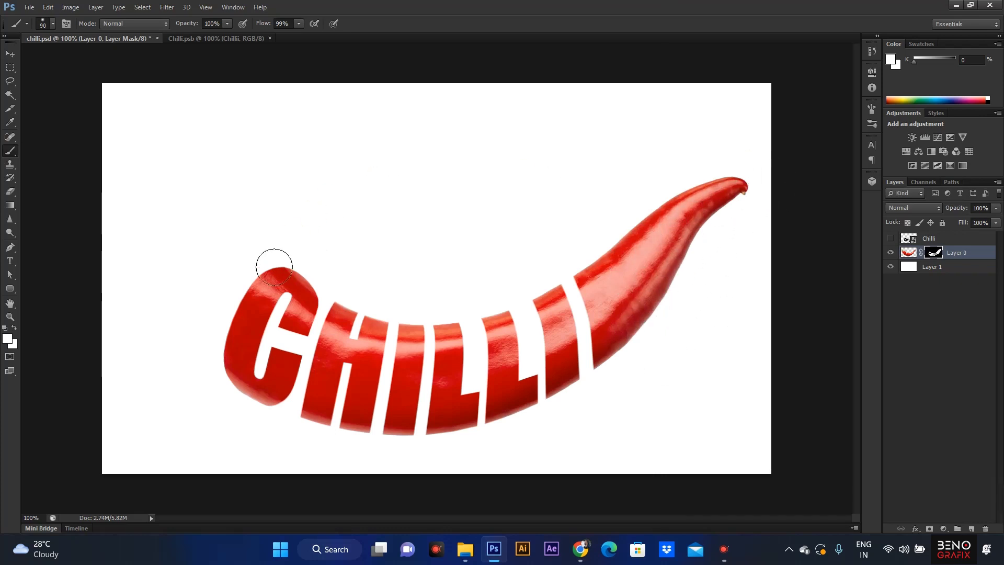
pyautogui.moveTo(297, 272)
pyautogui.mouseDown()
pyautogui.moveTo(254, 298)
pyautogui.moveTo(284, 277)
pyautogui.moveTo(312, 278)
pyautogui.moveTo(237, 227)
pyautogui.moveTo(265, 248)
pyautogui.moveTo(209, 234)
pyautogui.moveTo(212, 244)
pyautogui.moveTo(270, 241)
pyautogui.moveTo(177, 301)
pyautogui.moveTo(208, 242)
pyautogui.moveTo(168, 277)
pyautogui.moveTo(191, 382)
pyautogui.moveTo(196, 347)
pyautogui.moveTo(247, 301)
pyautogui.moveTo(228, 389)
pyautogui.moveTo(246, 417)
pyautogui.moveTo(240, 392)
pyautogui.moveTo(272, 422)
pyautogui.mouseUp()
pyautogui.press('[')
pyautogui.moveTo(162, 296)
pyautogui.mouseDown()
pyautogui.moveTo(178, 221)
pyautogui.moveTo(144, 172)
pyautogui.moveTo(168, 118)
pyautogui.moveTo(167, 189)
pyautogui.moveTo(192, 201)
pyautogui.mouseUp()
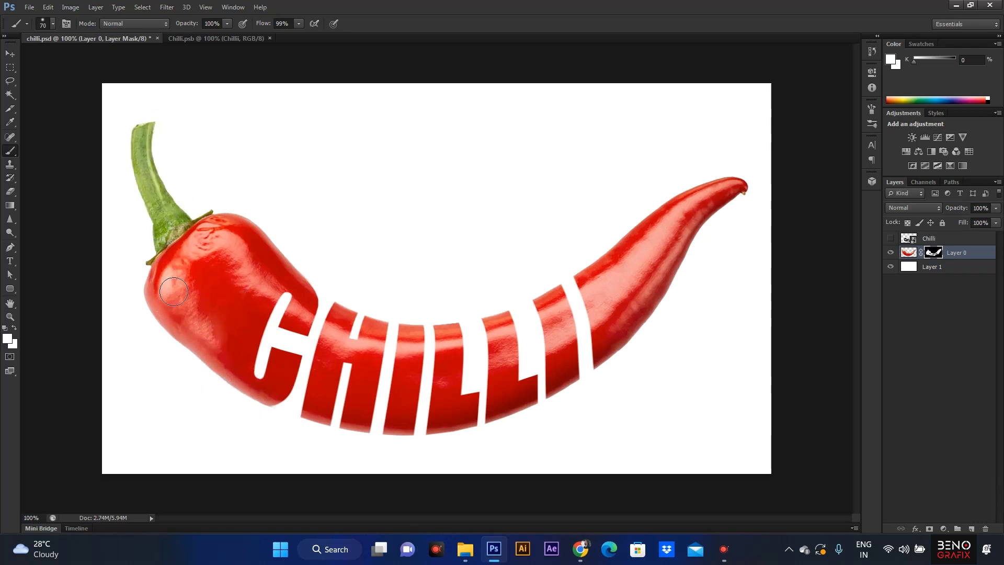
pyautogui.moveTo(176, 327); pyautogui.dragTo(238, 386)
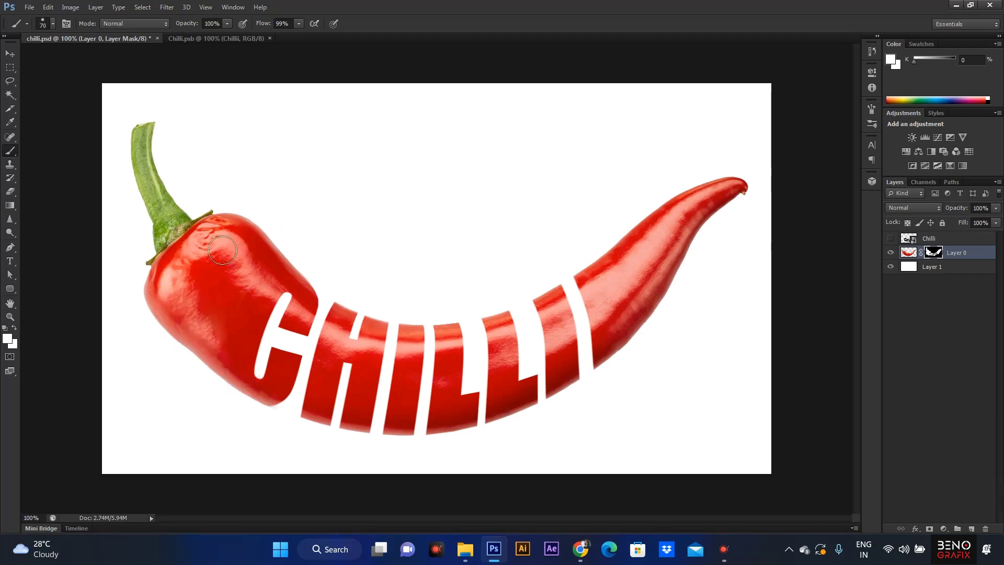